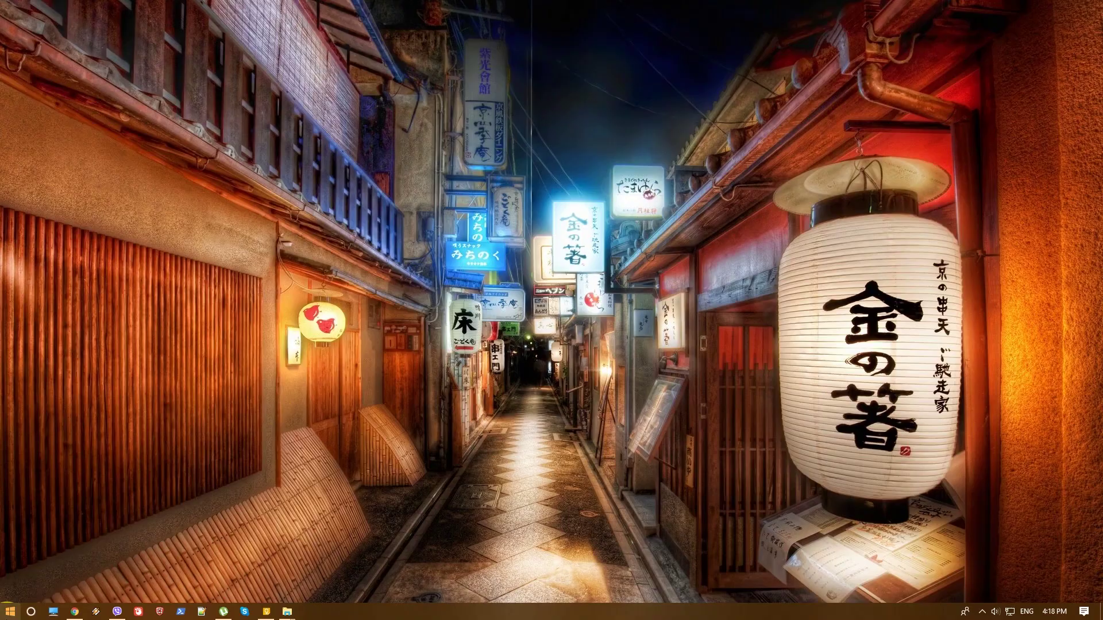
In Settings > Accounts, choose 'Sign in with a Microsoft account instead'.
click(10, 613)
click(14, 562)
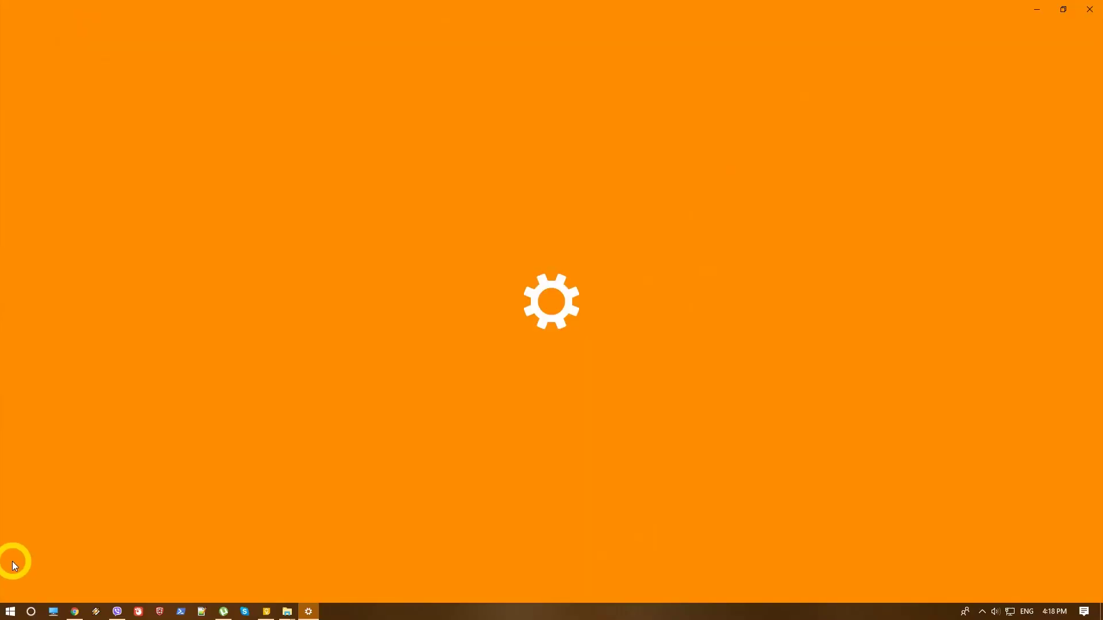
click(433, 197)
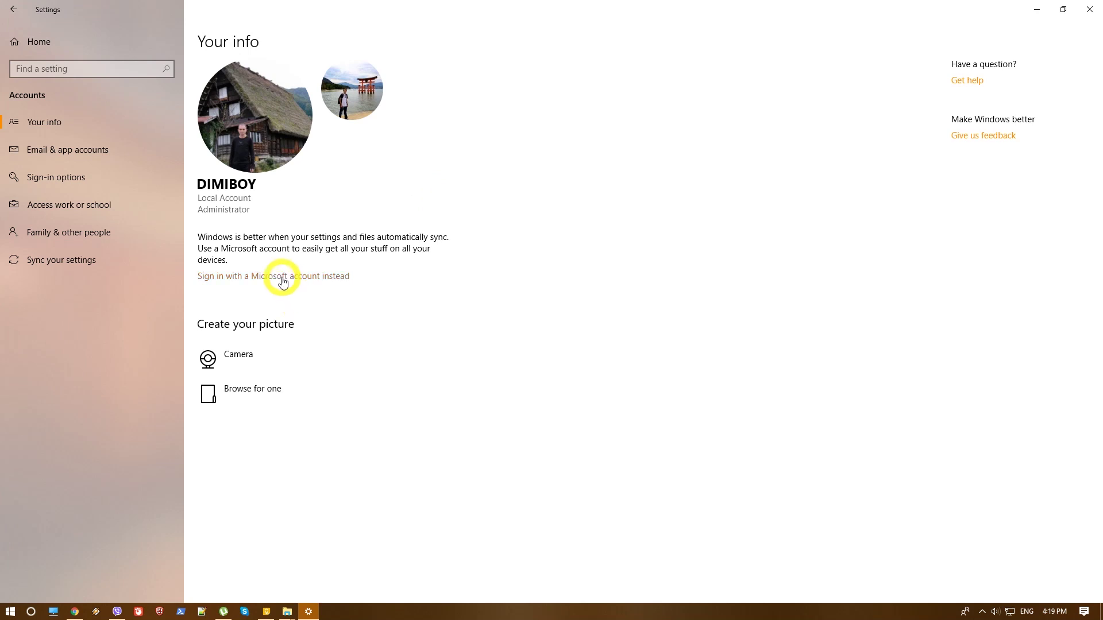
click(283, 276)
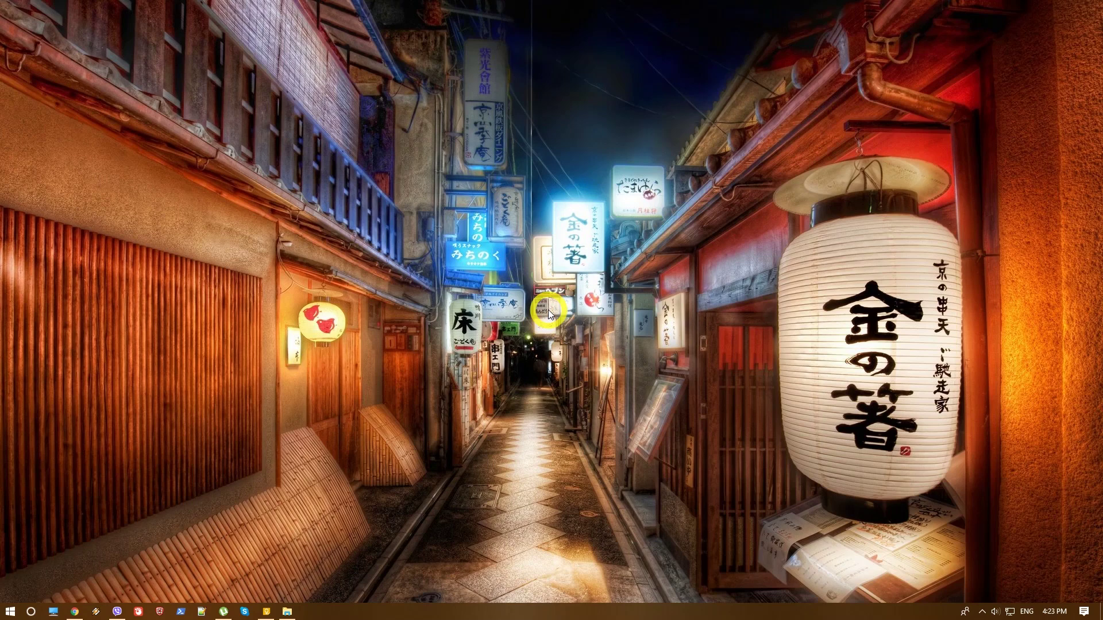
Turn off 'Allow the shortcut key to start Sticky Keys' via the five-Shift prompt.
key(shift)
key(shift)
key(shift)
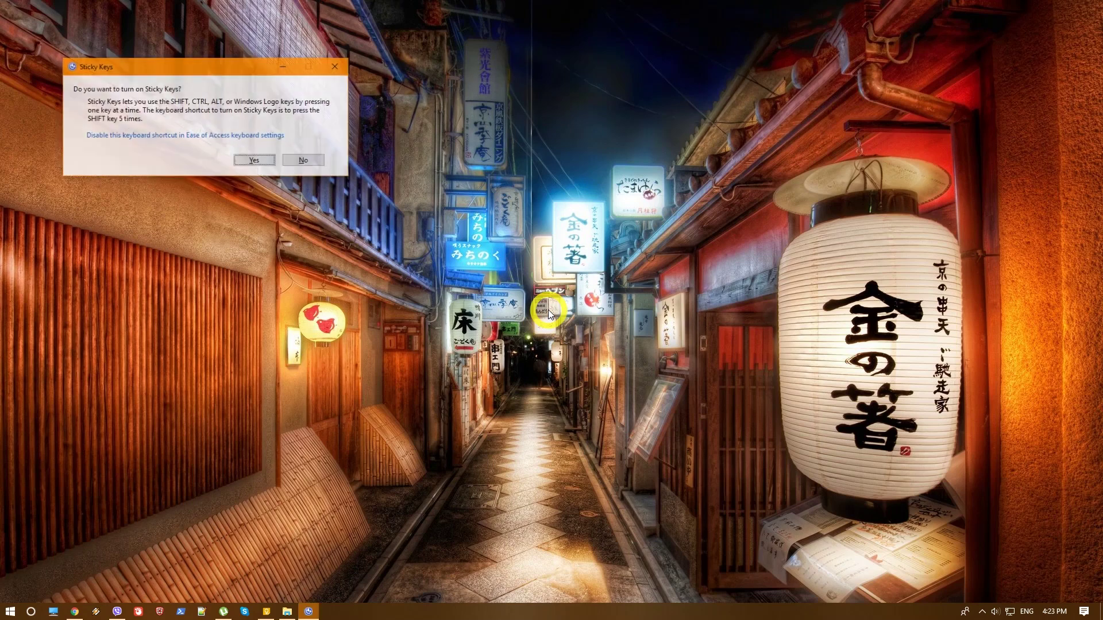
click(156, 137)
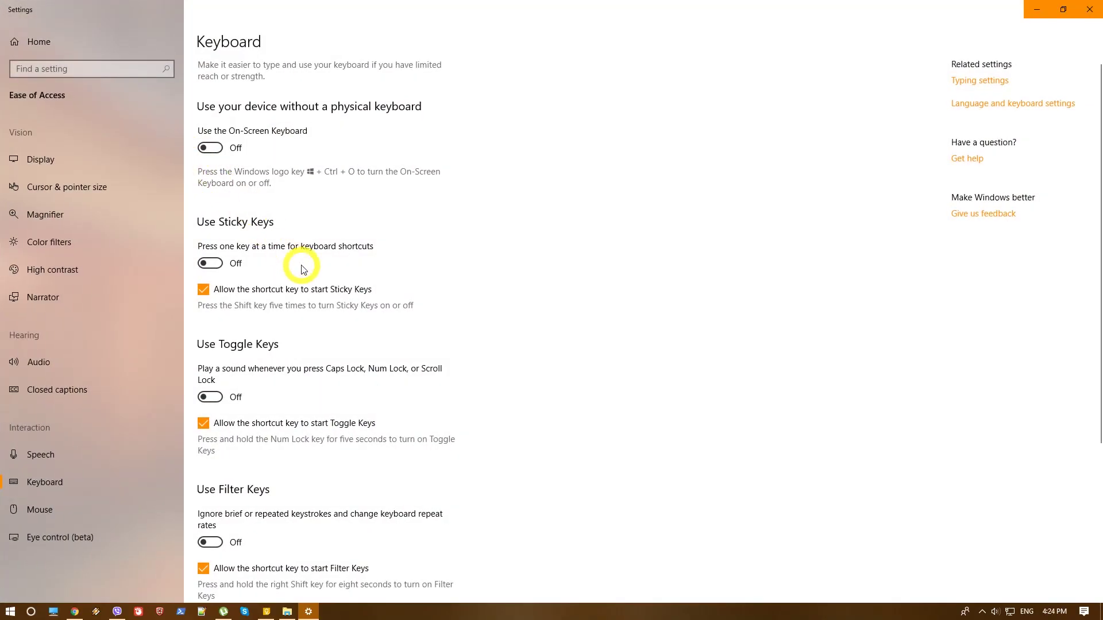
click(204, 289)
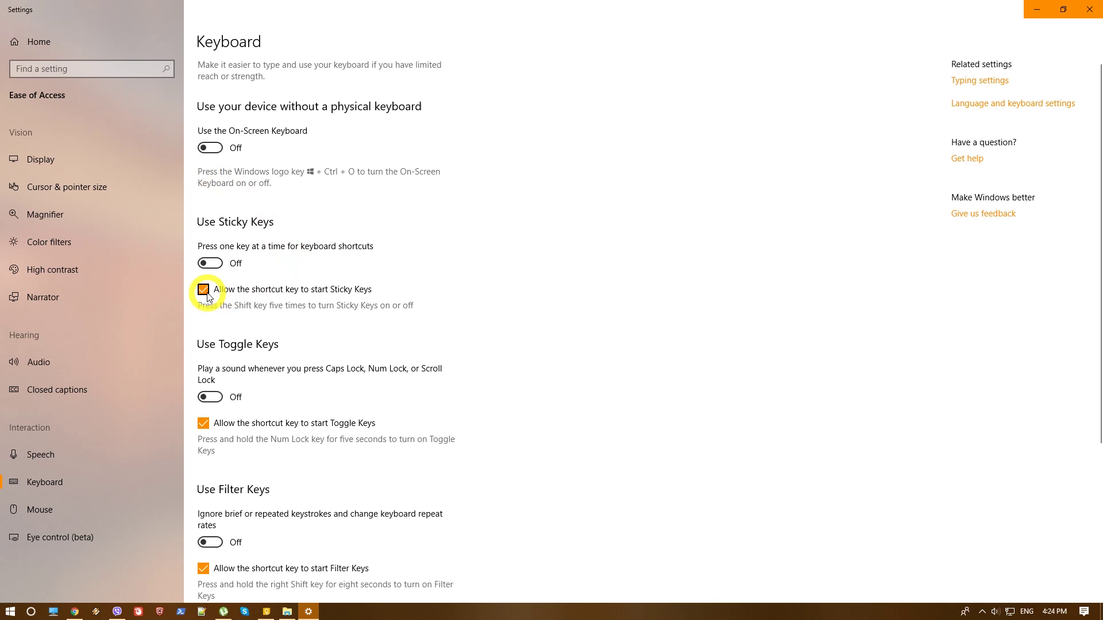
click(206, 294)
click(207, 294)
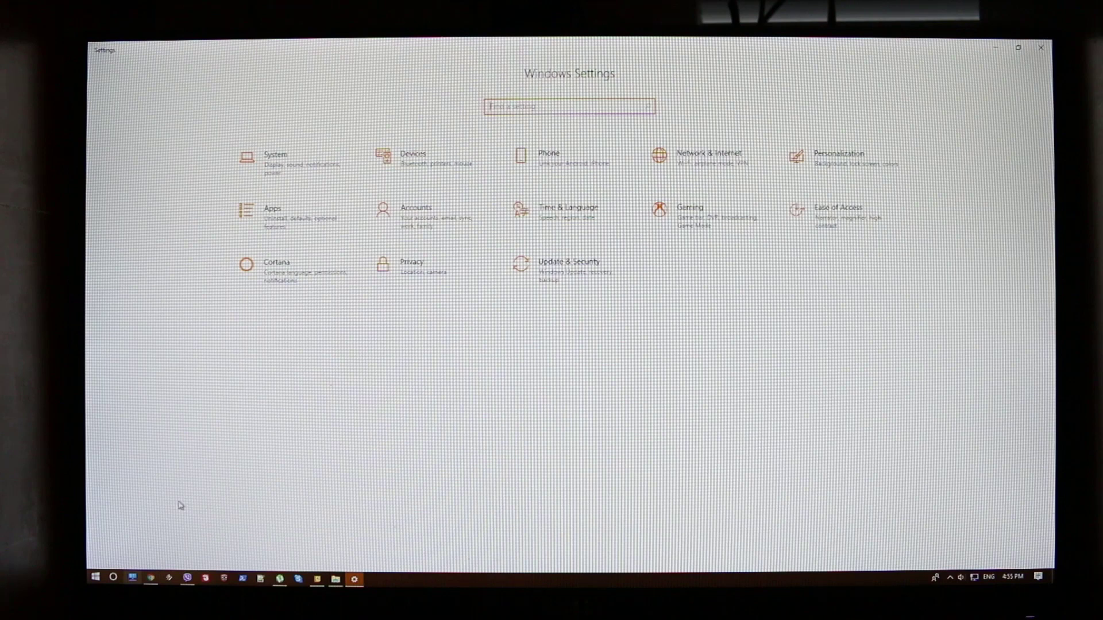
Restart Windows from the Start menu's Power options to boot into the BIOS.
click(95, 576)
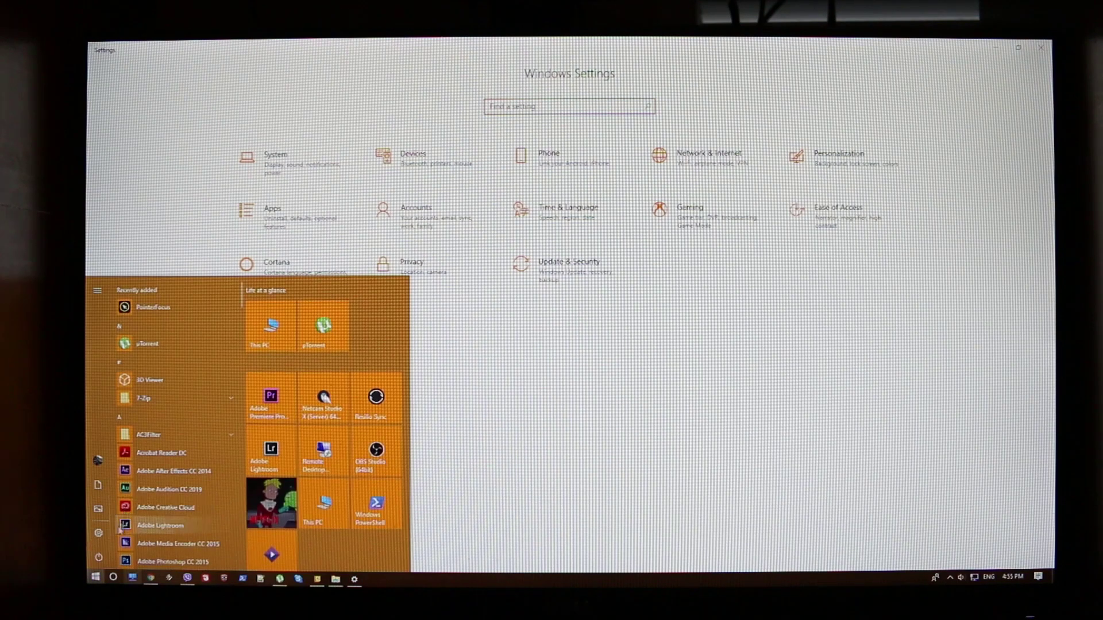
click(100, 557)
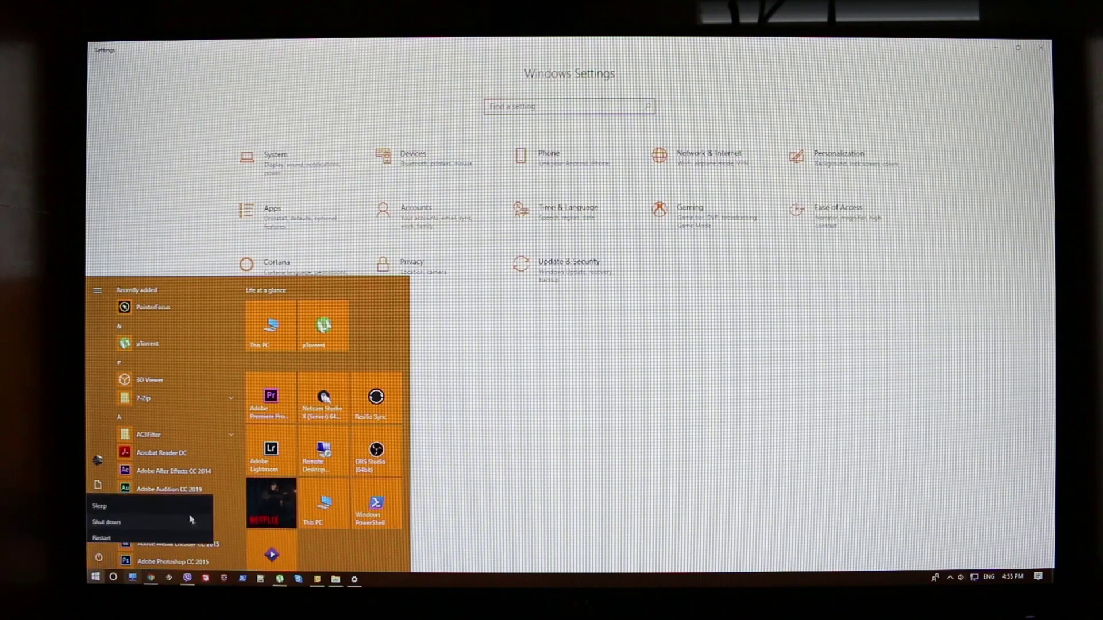
click(102, 530)
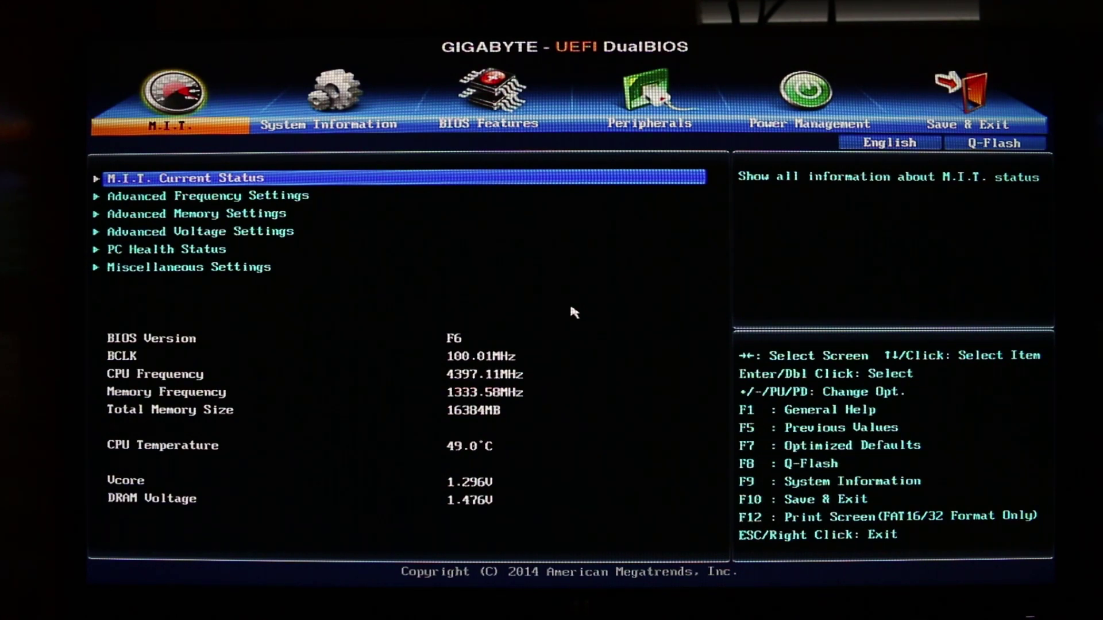
Go to the BIOS Features page and highlight the Windows 8 Features setting.
key(Right)
key(Right)
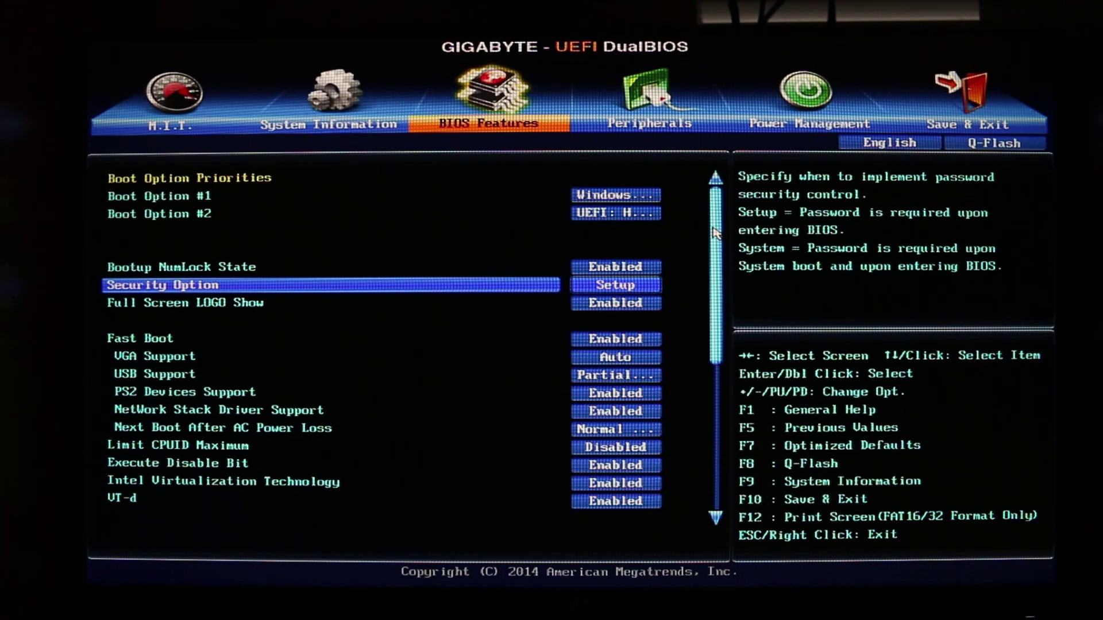
key(Return)
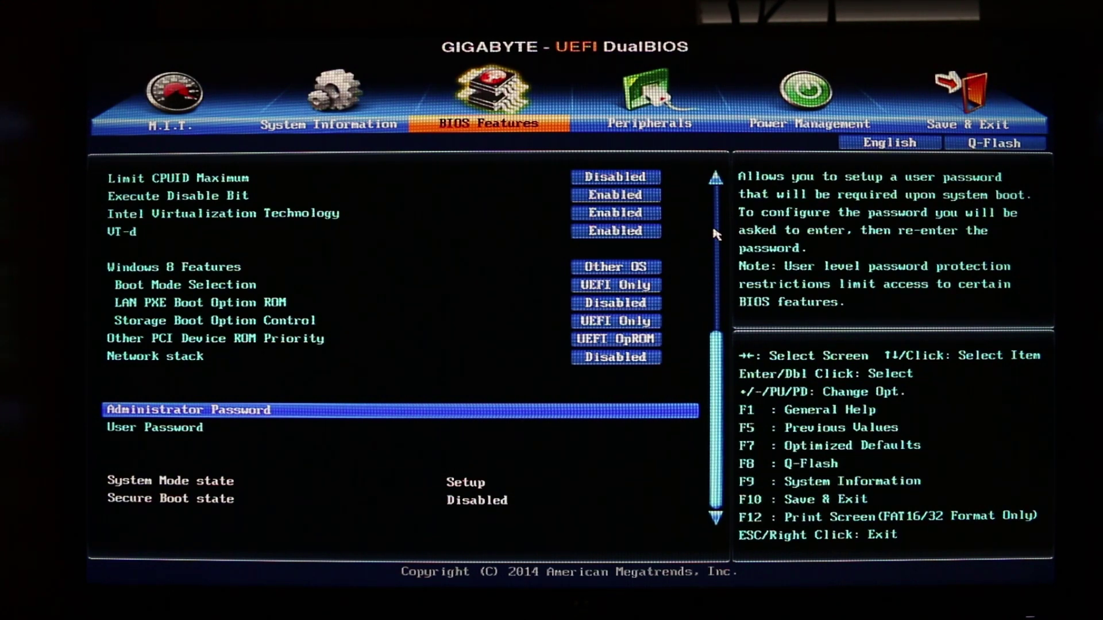
key(Up)
key(Up)
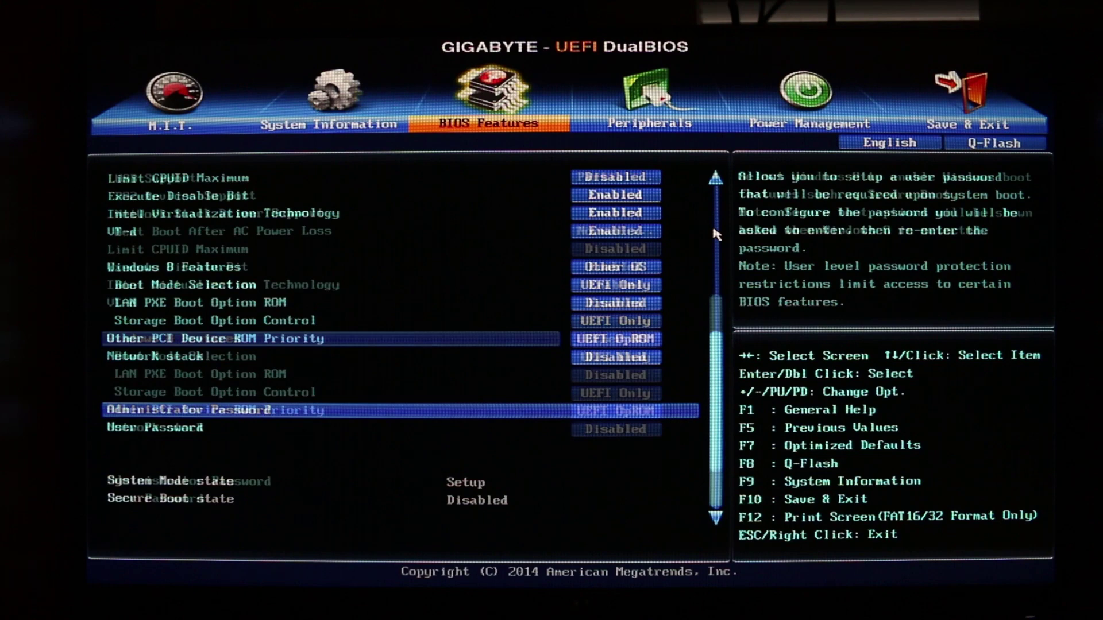
key(Up)
key(Up)
key(Up)
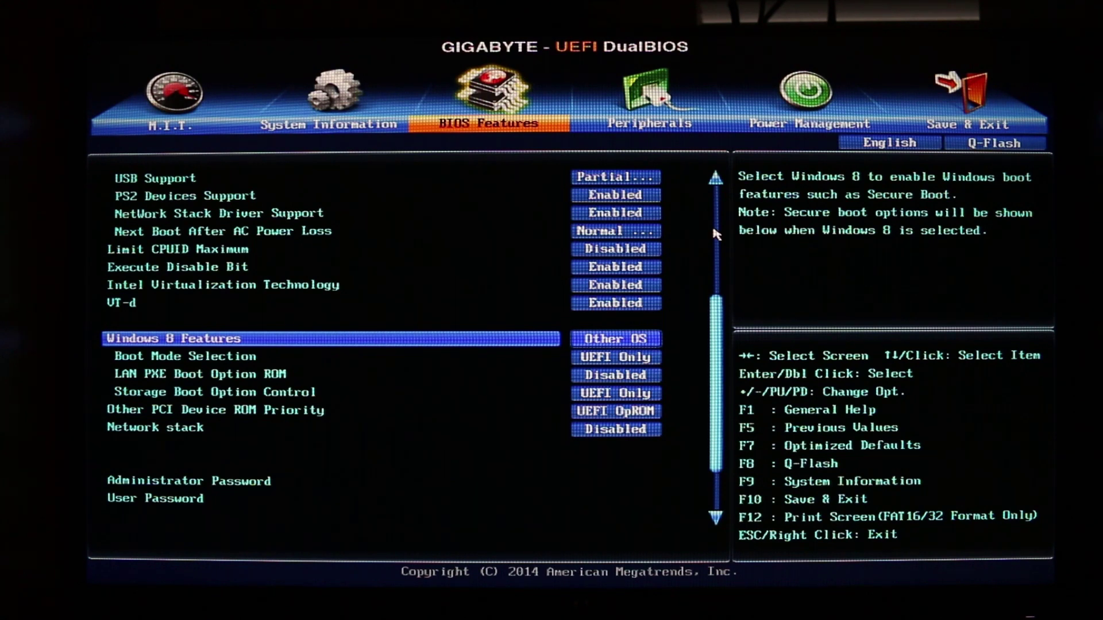
Set Windows 8 Features to Windows 8 and check that Secure Boot is Enabled.
key(Return)
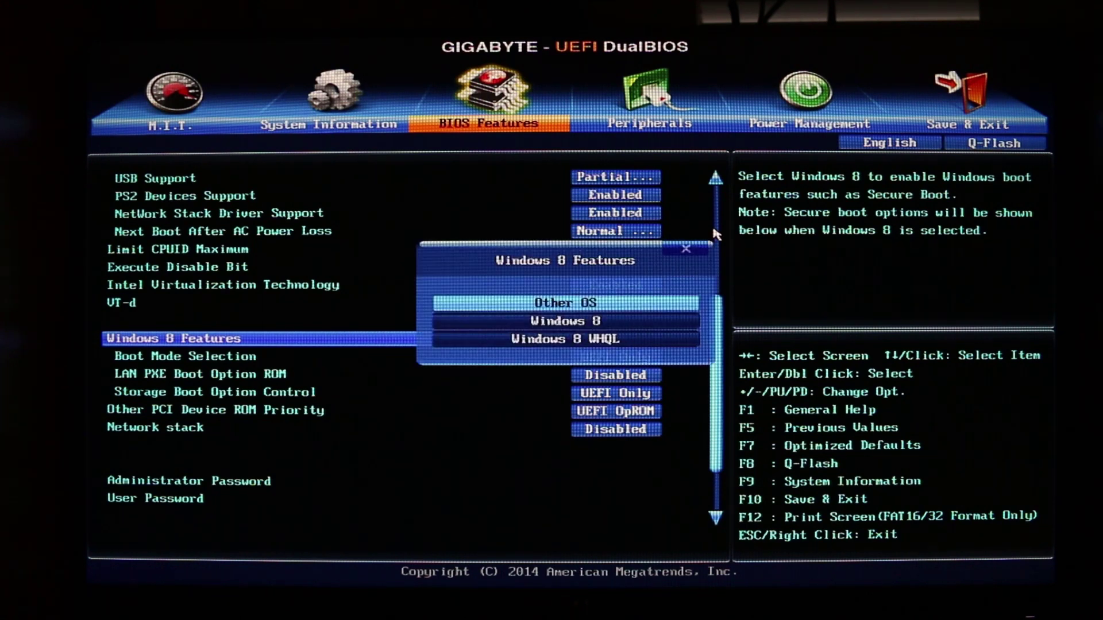
key(Down)
key(Return)
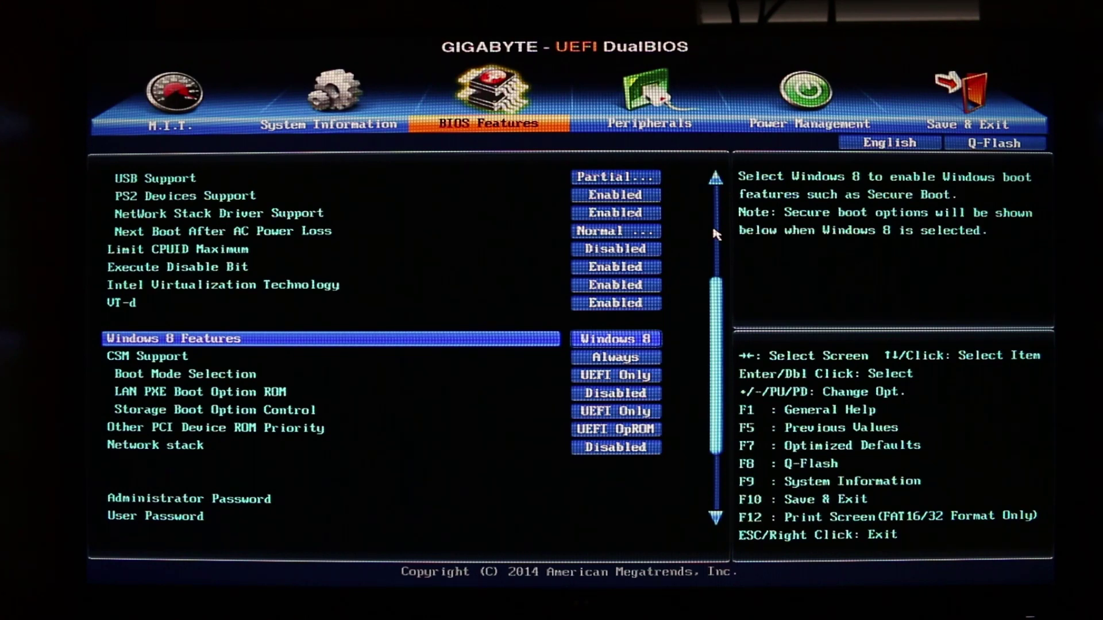
key(Down)
key(Down)
key(Down)
key(Down)
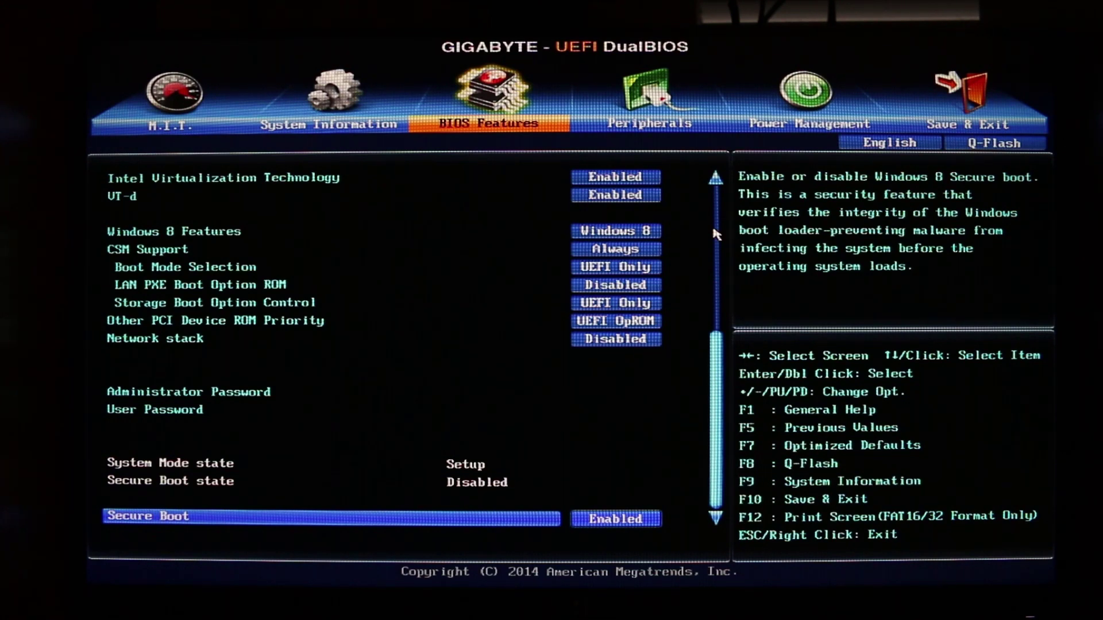
Save the BIOS changes with Save & Exit Setup and restart.
key(Right)
key(Right)
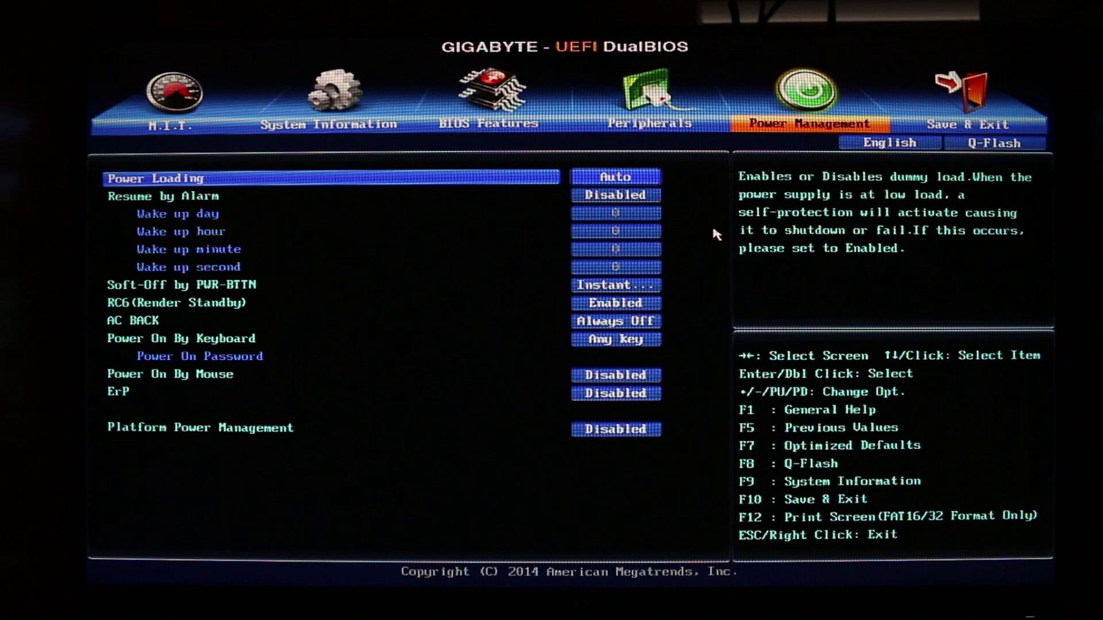
key(Right)
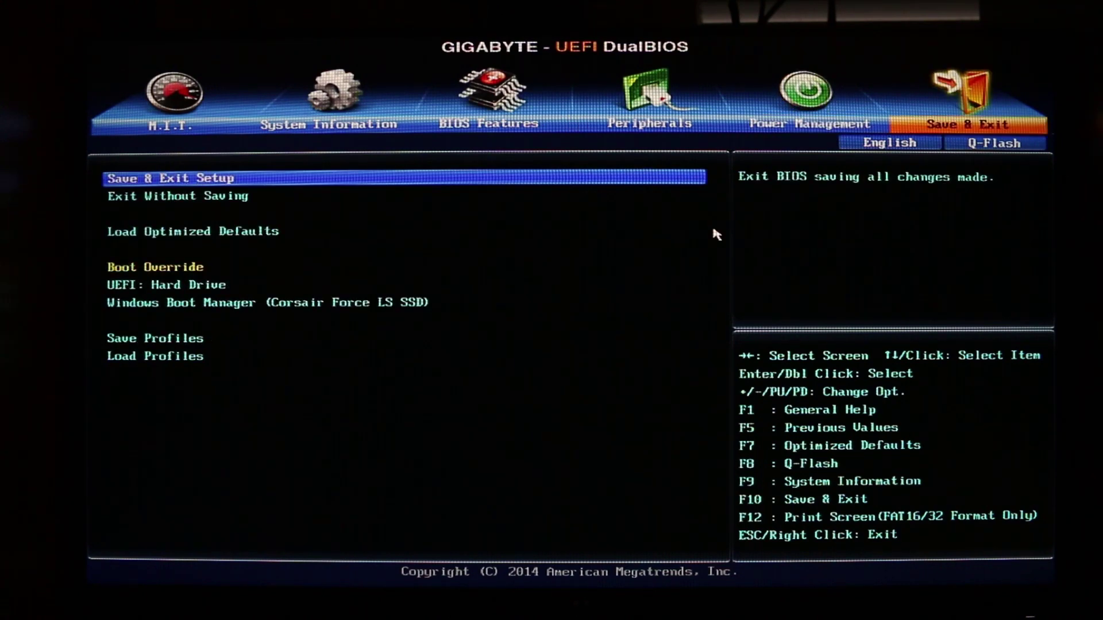
key(Return)
key(Return)
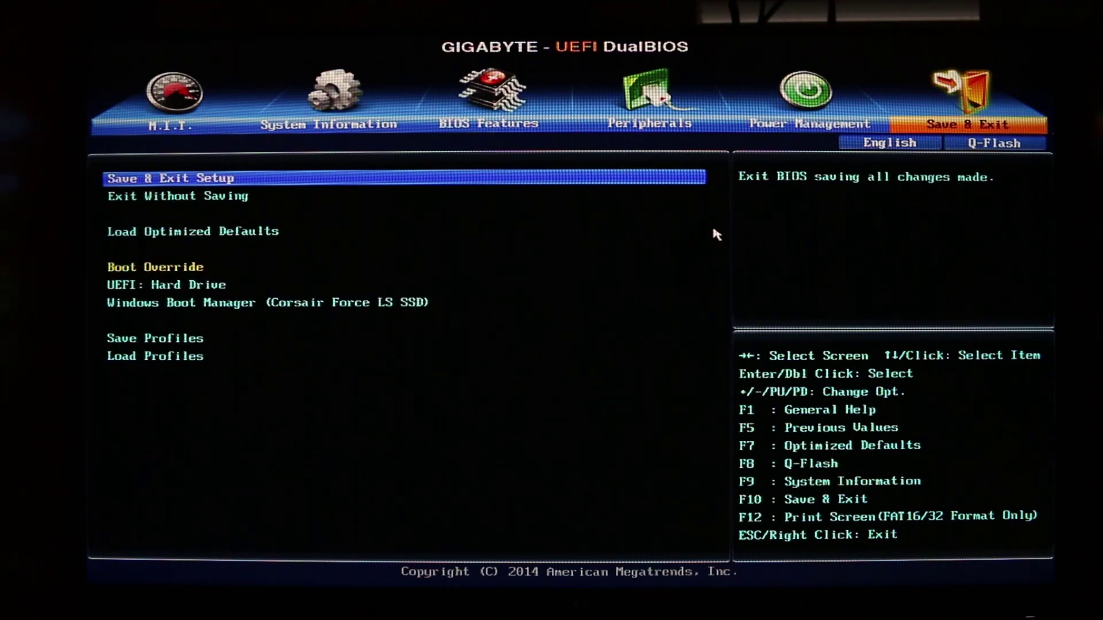